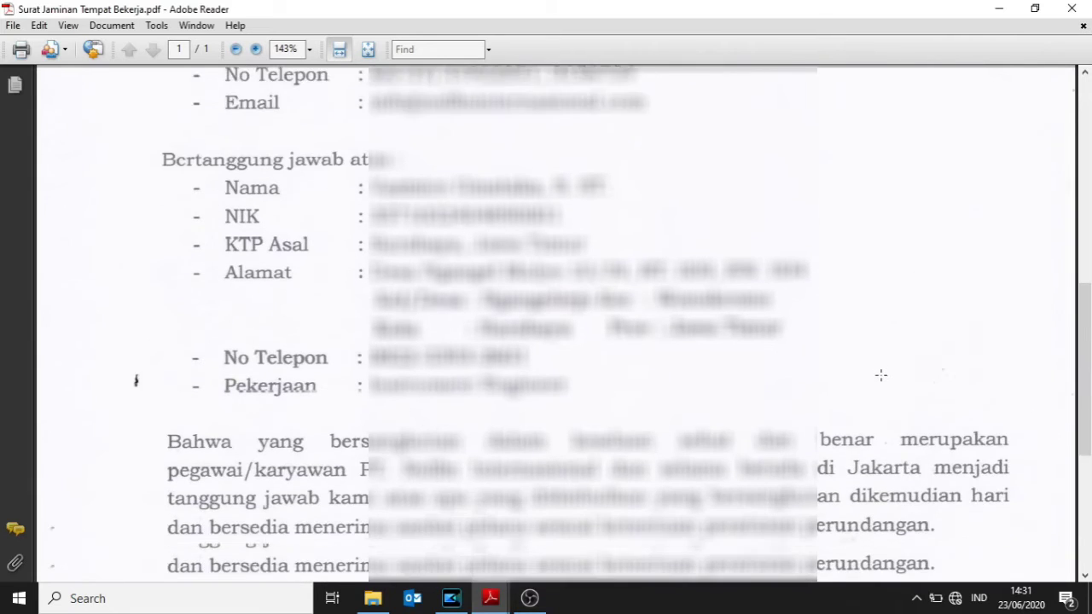
scroll(881, 376, down, 2)
scroll(882, 375, down, 5)
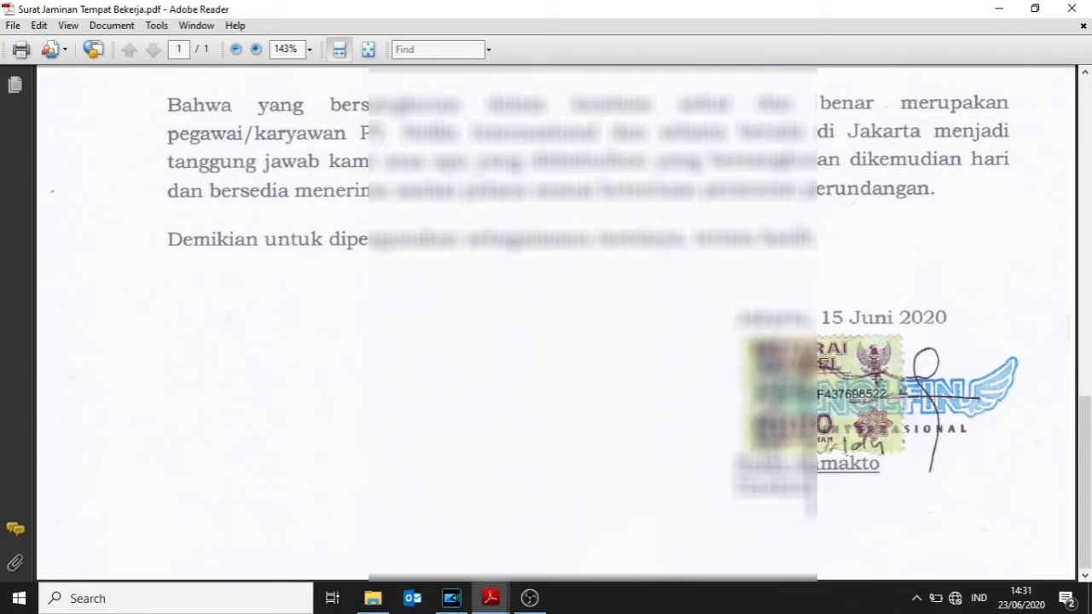
scroll(877, 379, up, 7)
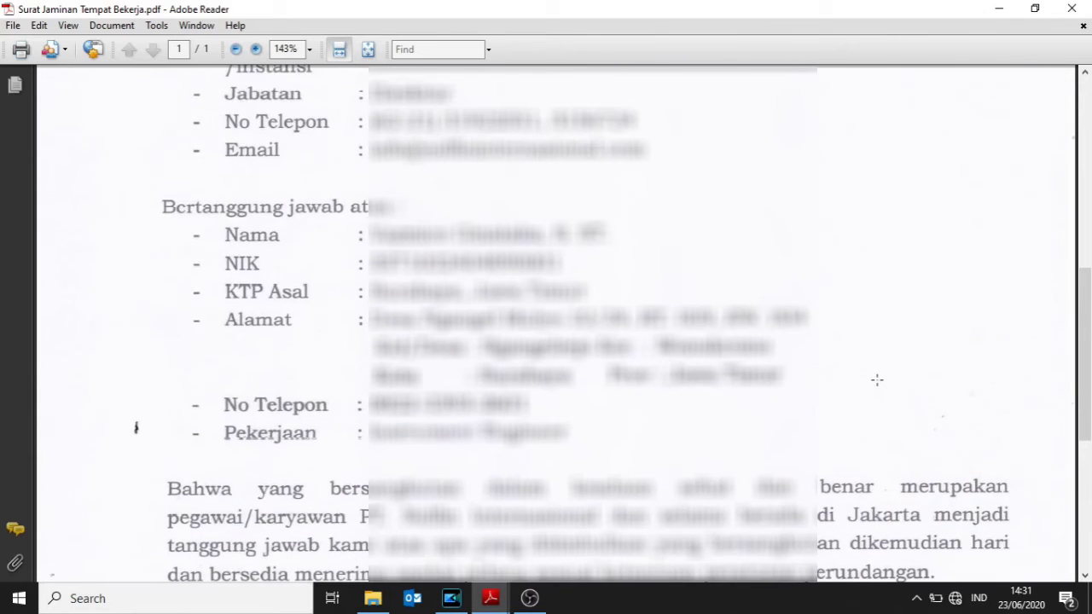
scroll(877, 380, up, 6)
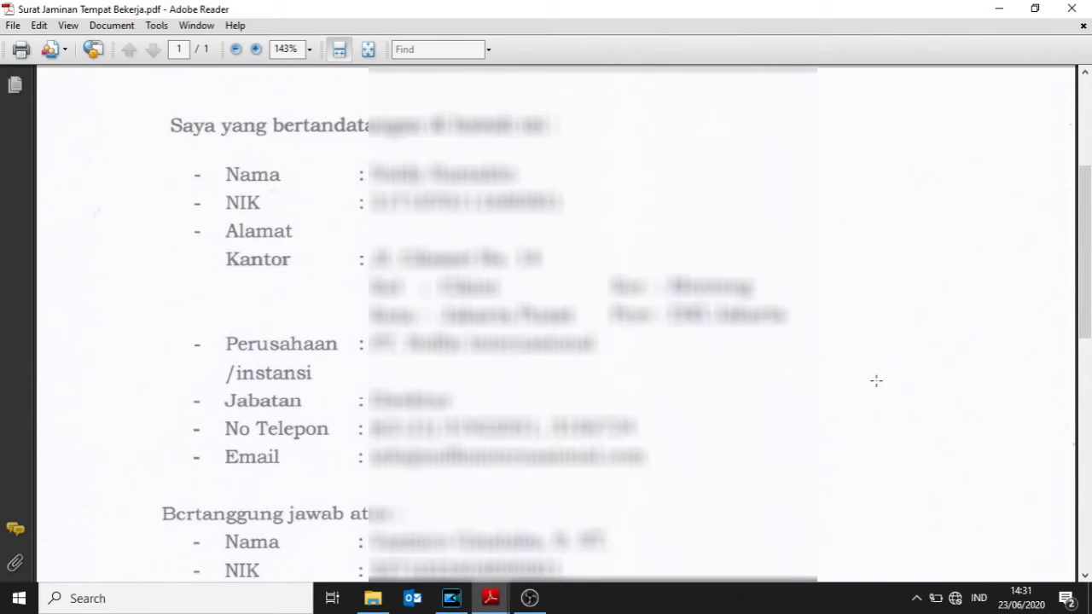
scroll(876, 381, up, 5)
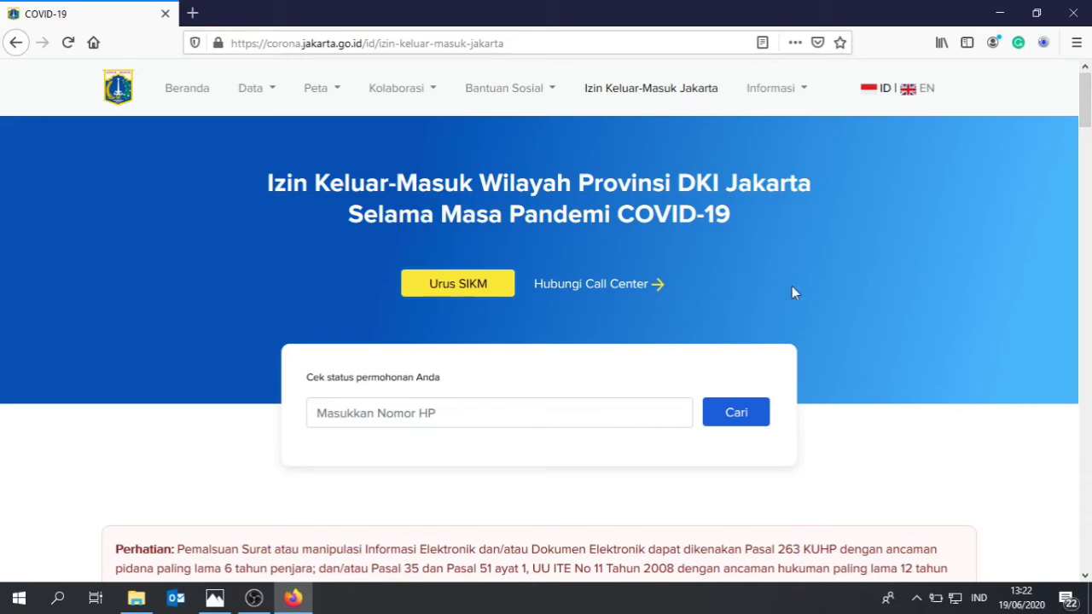
Start a new SIKM permit application with Urus SIKM, opening JAKEVO in a new tab.
click(472, 290)
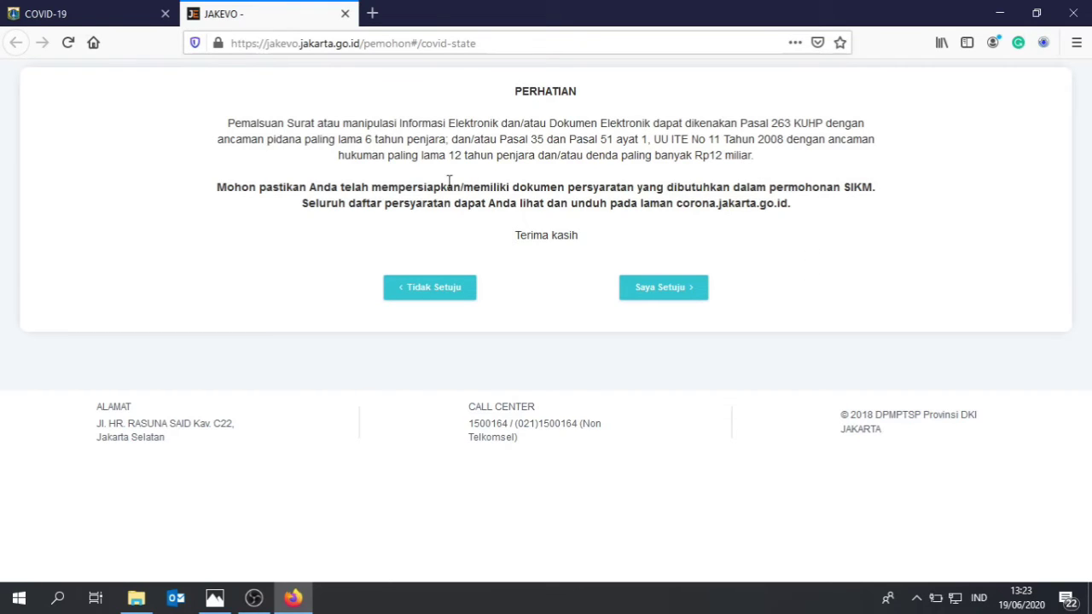
Accept the PERHATIAN notice and reload until the empty SIKM Data form loads.
click(690, 296)
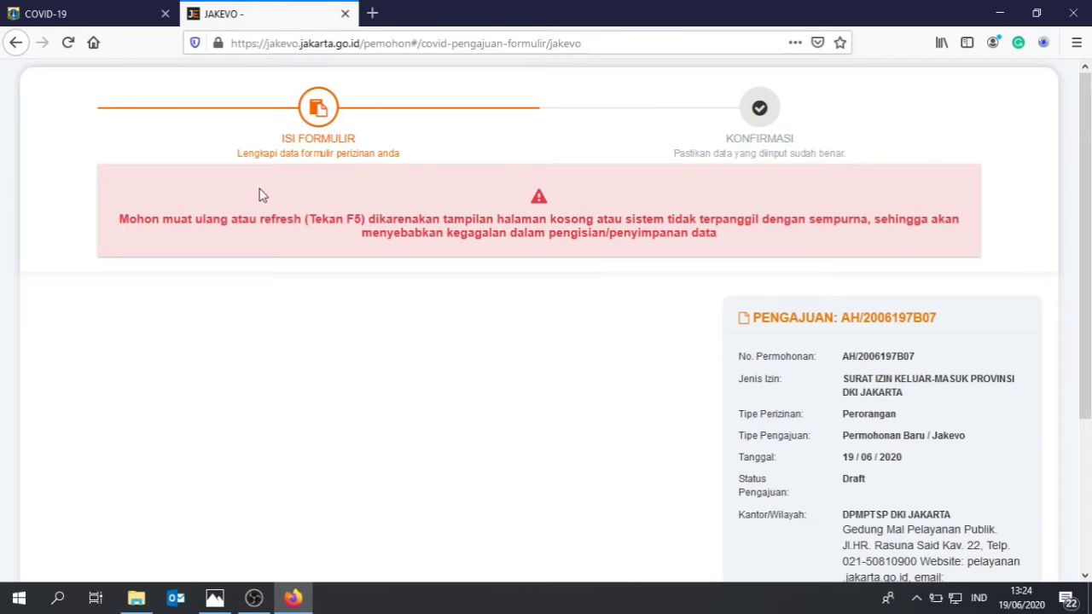
click(67, 48)
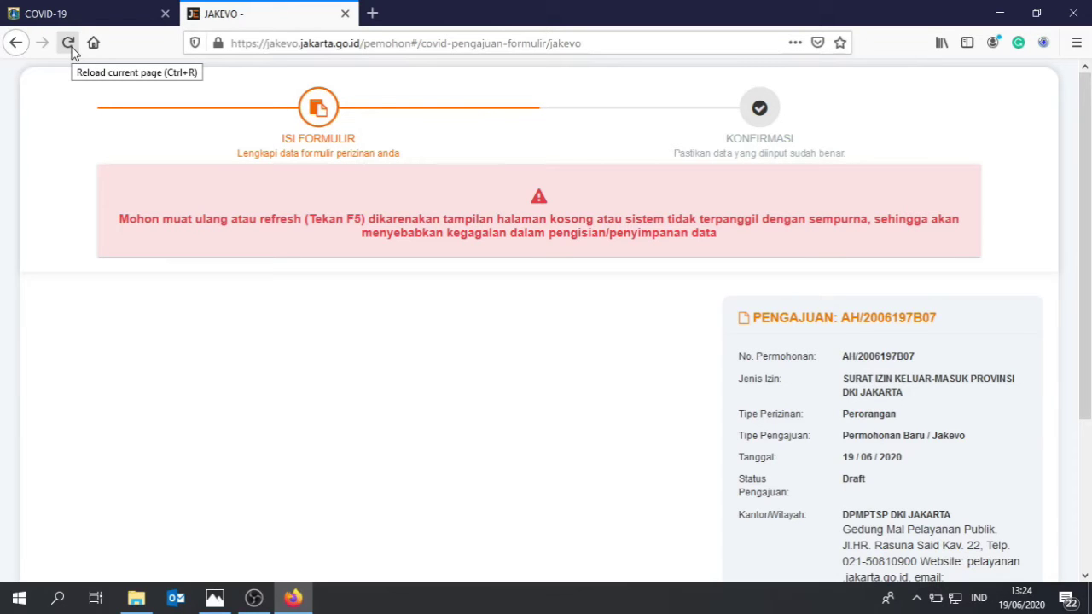
click(70, 46)
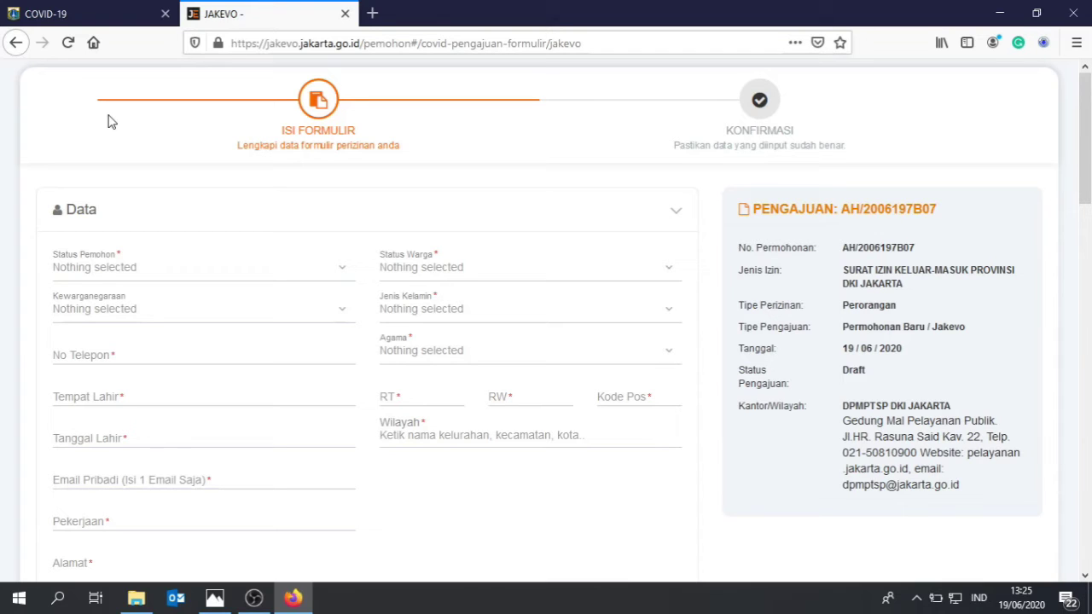
Enter the applicant's identity card number and date of birth, and pick the guarantor's region from the suggestions.
scroll(163, 156, down, 1)
scroll(322, 180, up, 1)
click(162, 361)
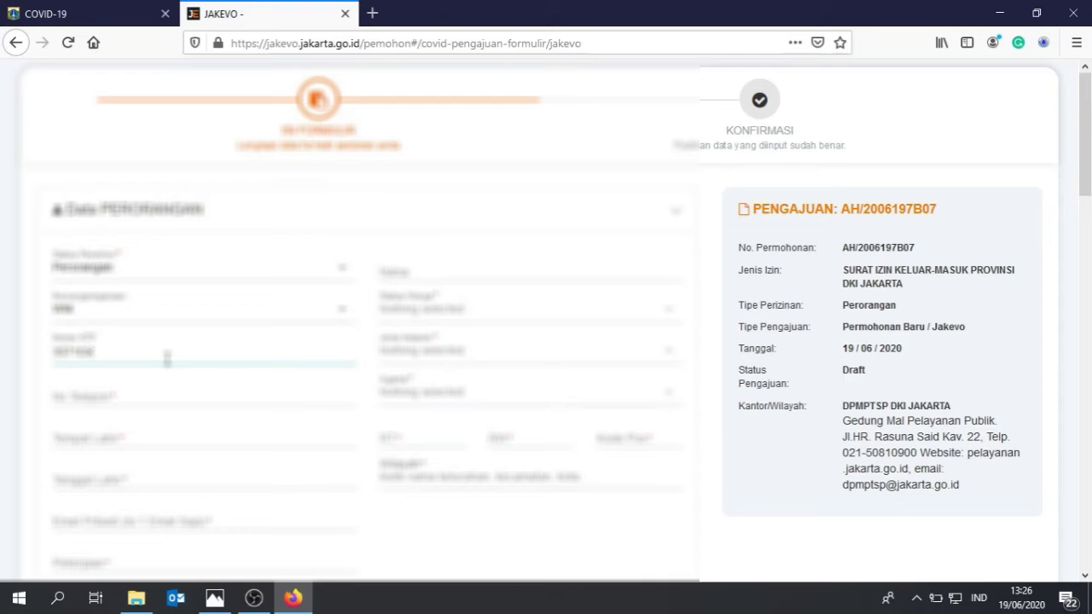
click(120, 477)
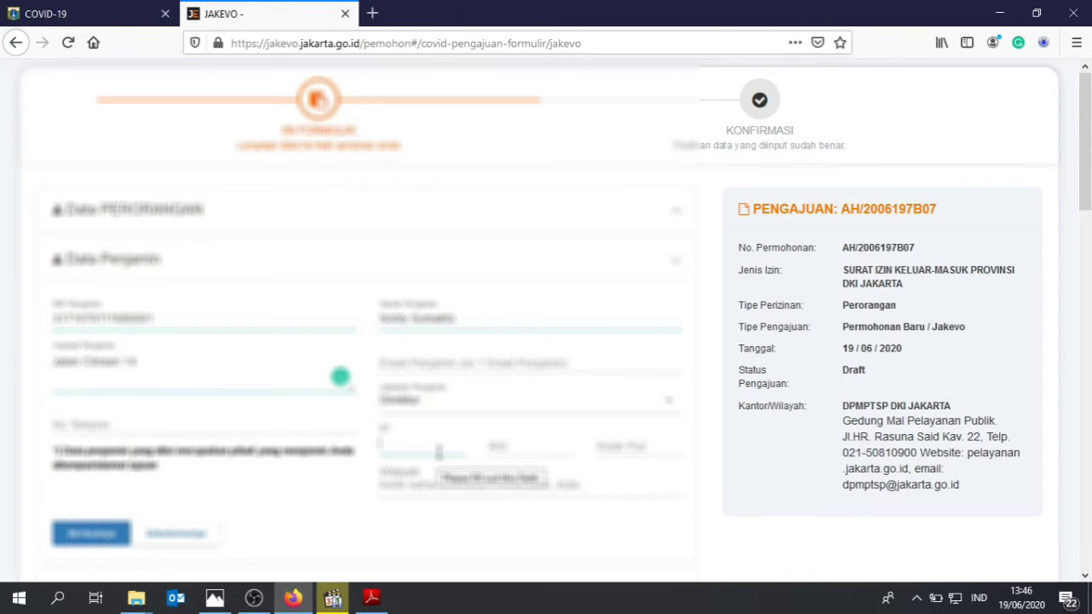
click(534, 510)
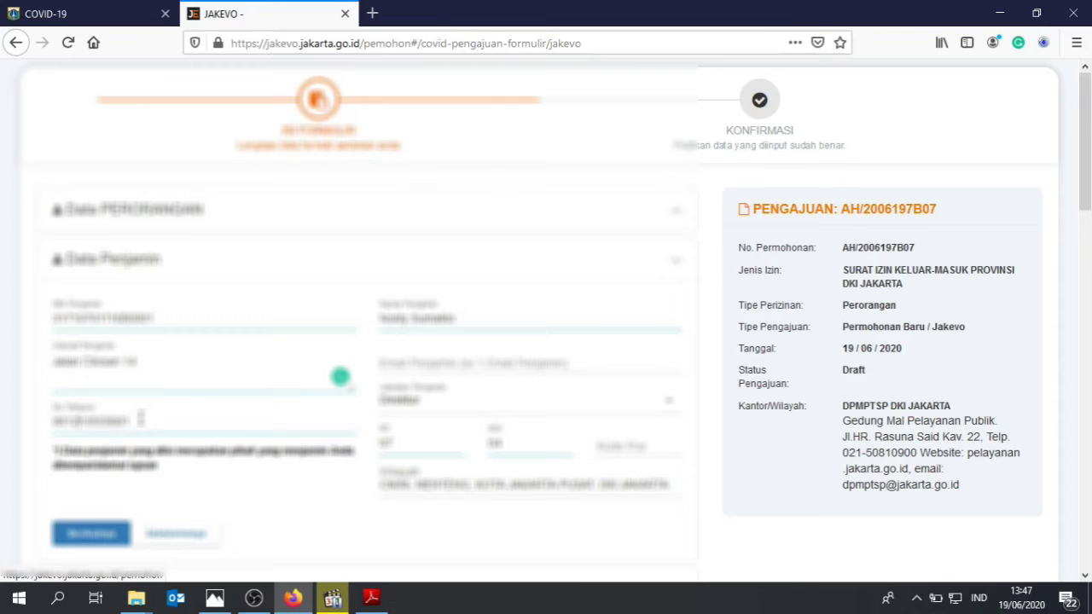
scroll(243, 421, down, 3)
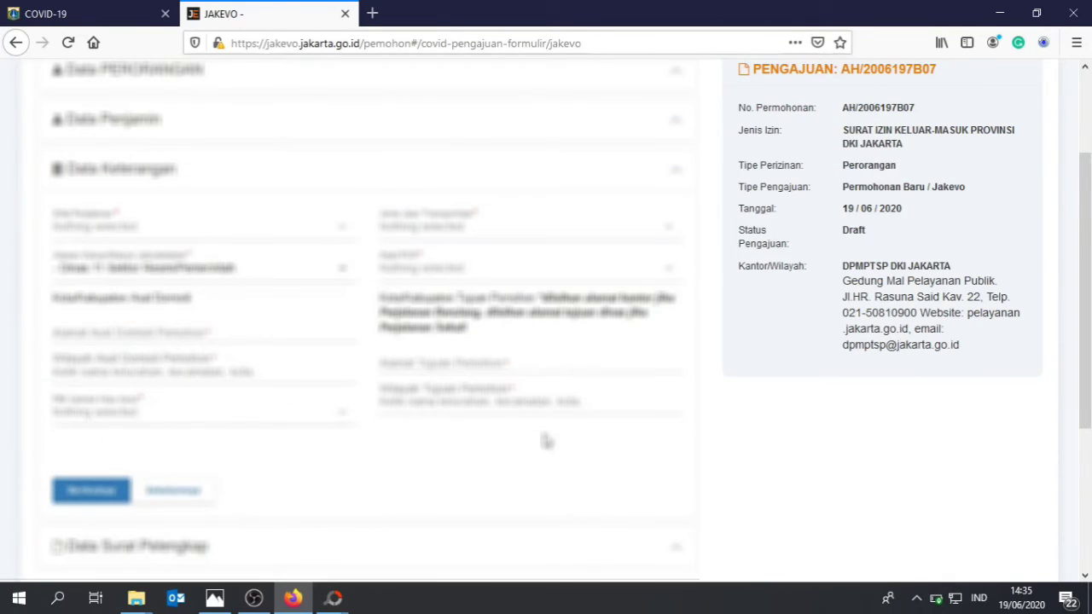
Set the trip type (Jenis Perjalanan) to Perjalanan Berulang.
click(149, 232)
click(149, 254)
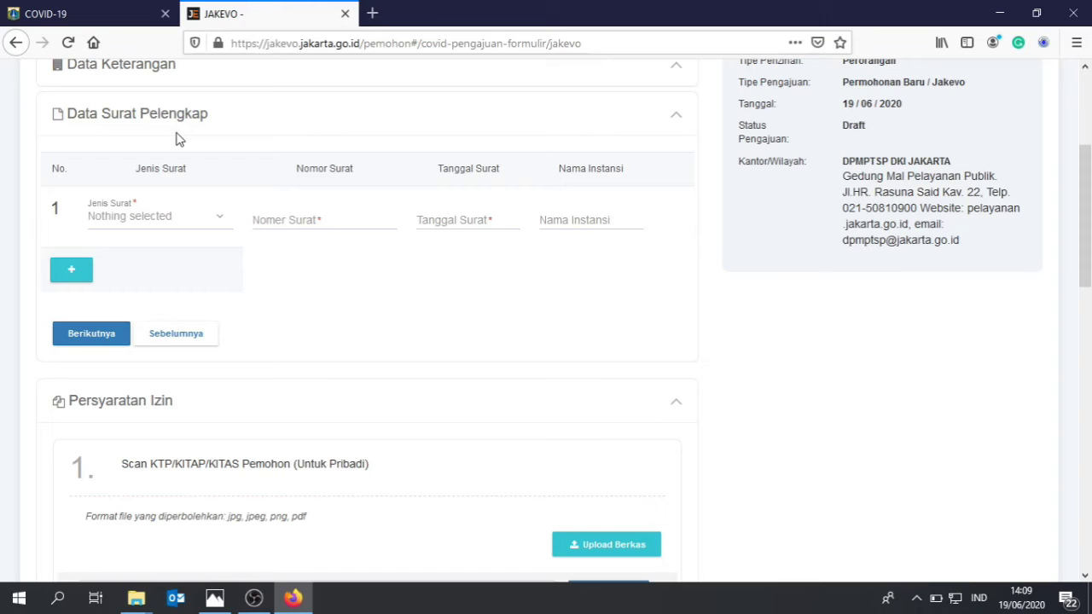
Make row 1's supporting letter a Surat Keterangan Domisili RT/RW dated 19/06/2020.
click(175, 217)
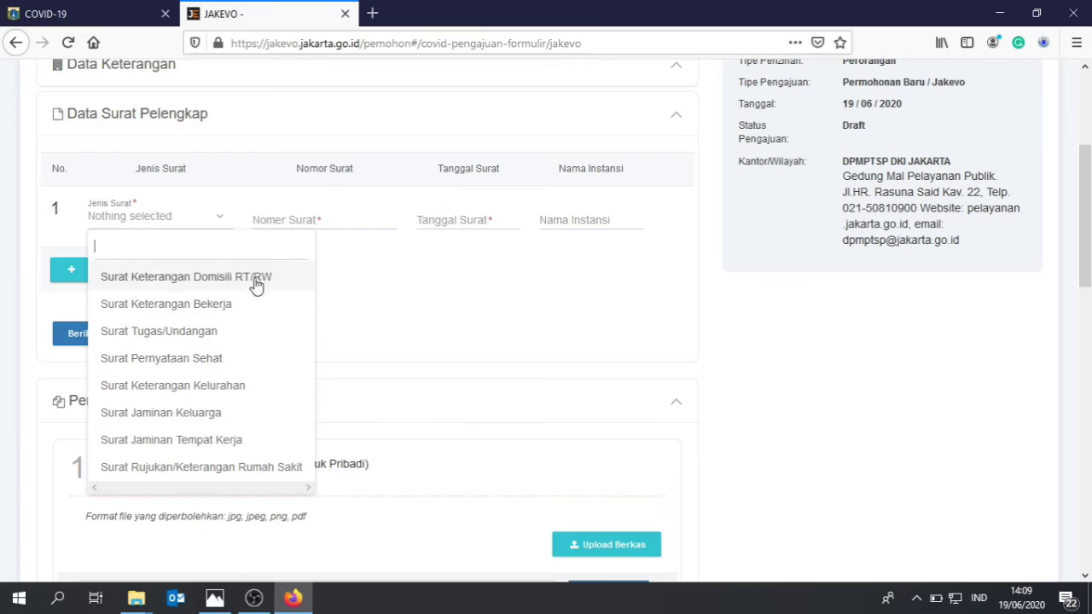
click(332, 220)
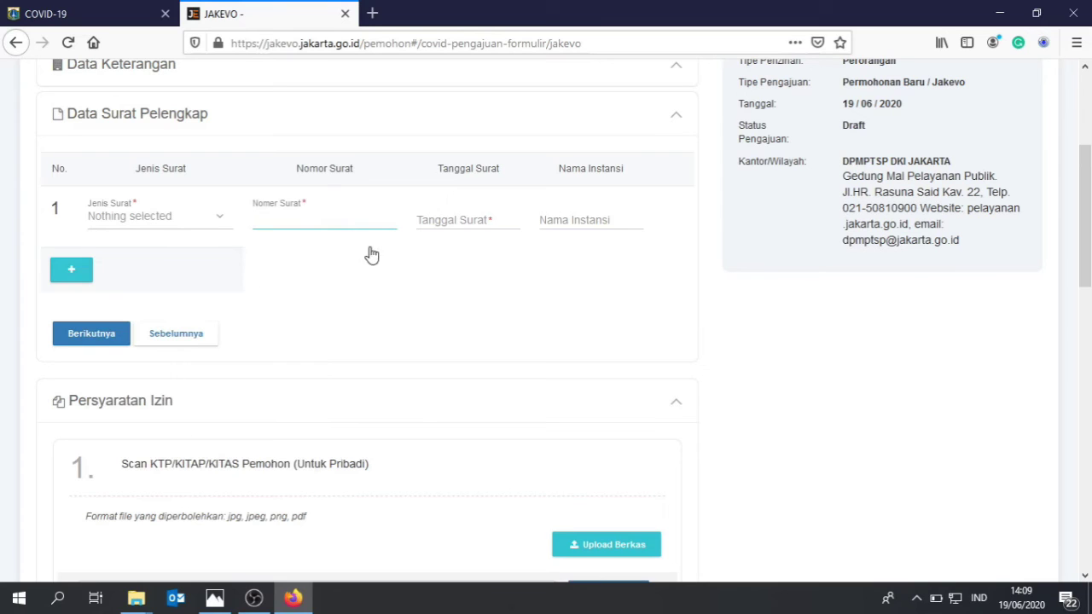
click(445, 223)
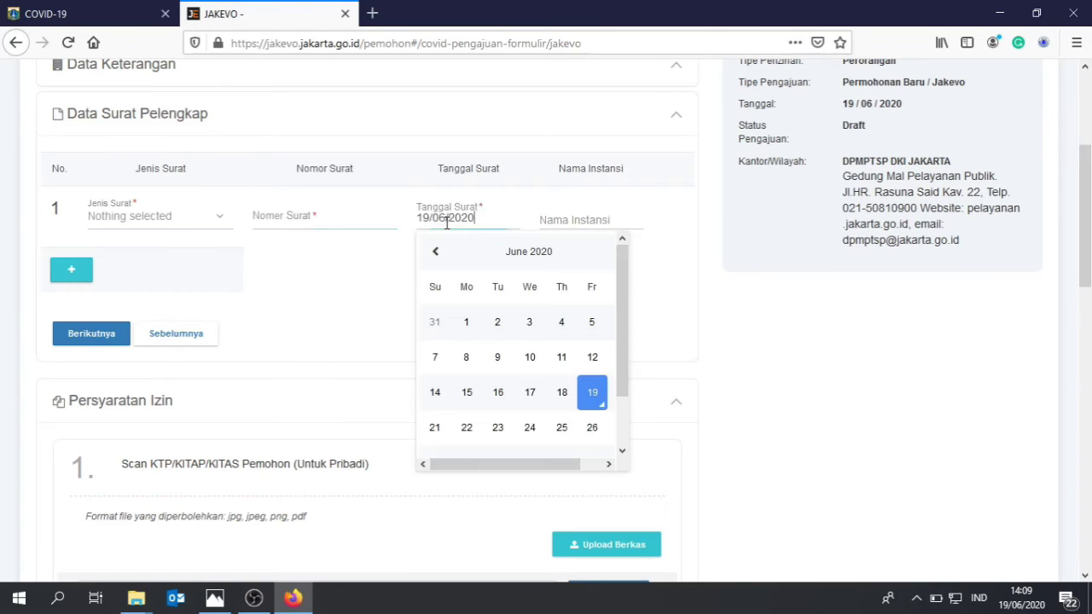
click(583, 221)
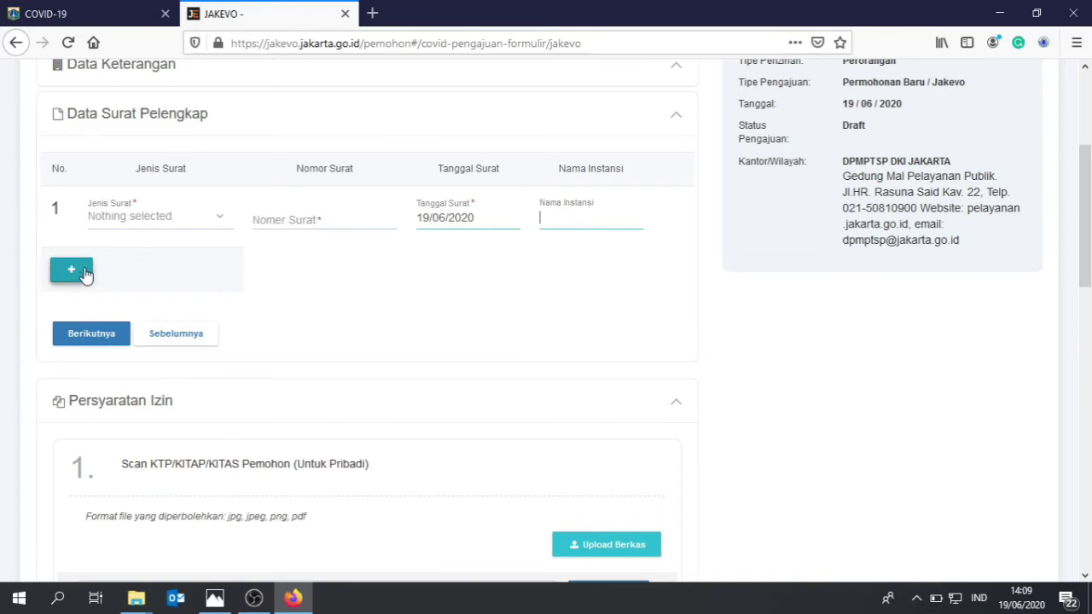
click(151, 219)
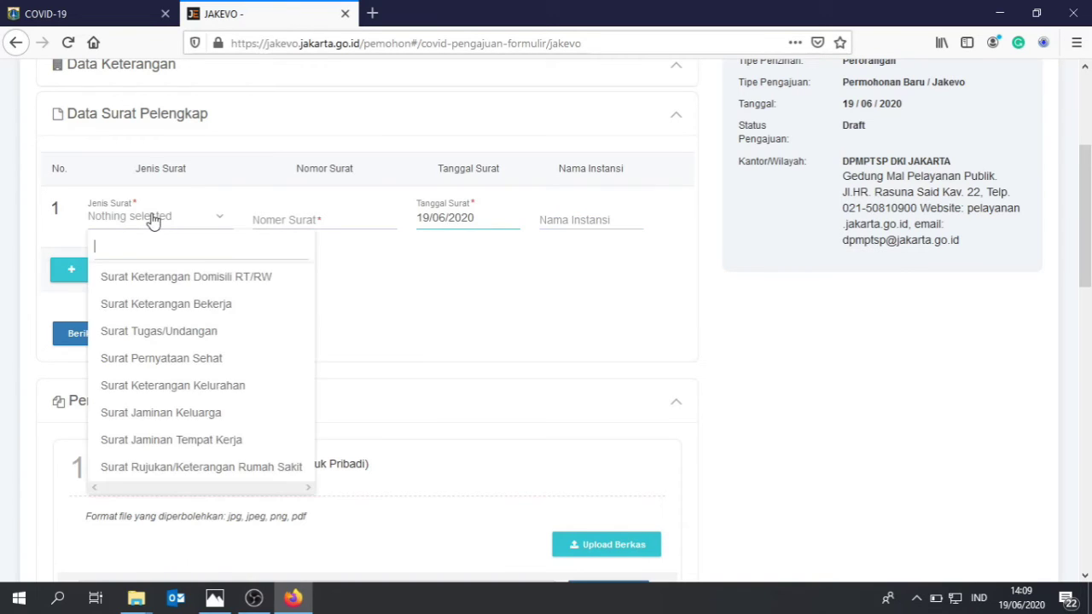
click(156, 277)
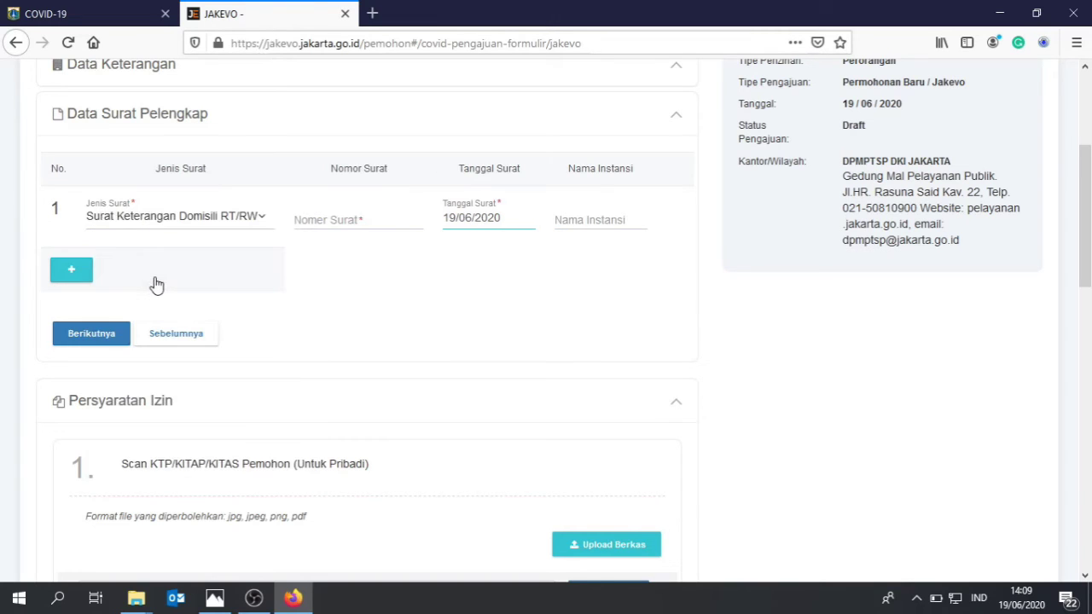
click(329, 219)
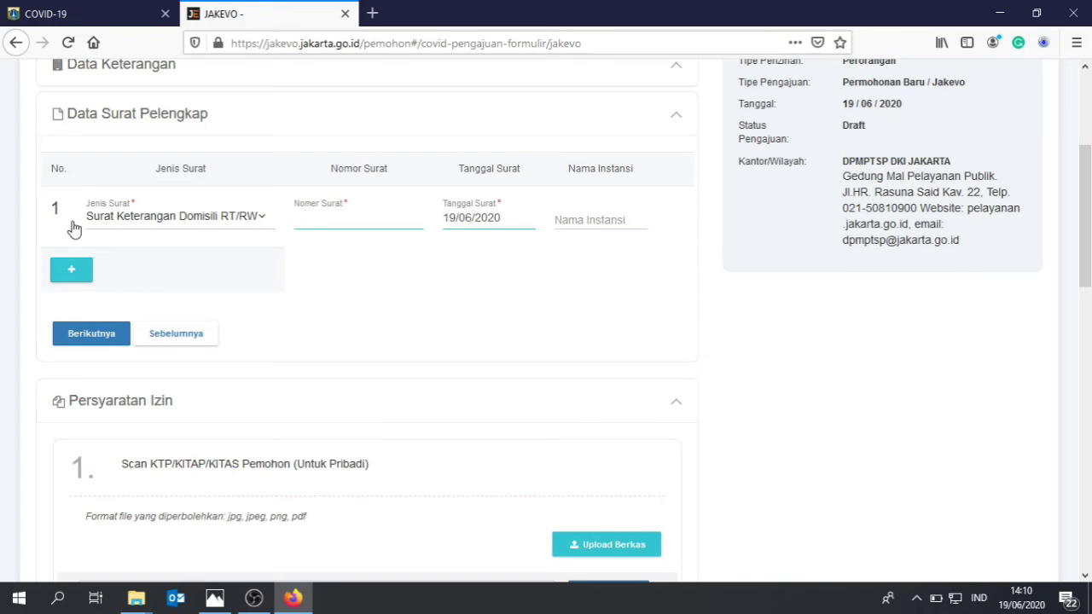
Add a second supporting-letter row and choose its letter type.
click(78, 286)
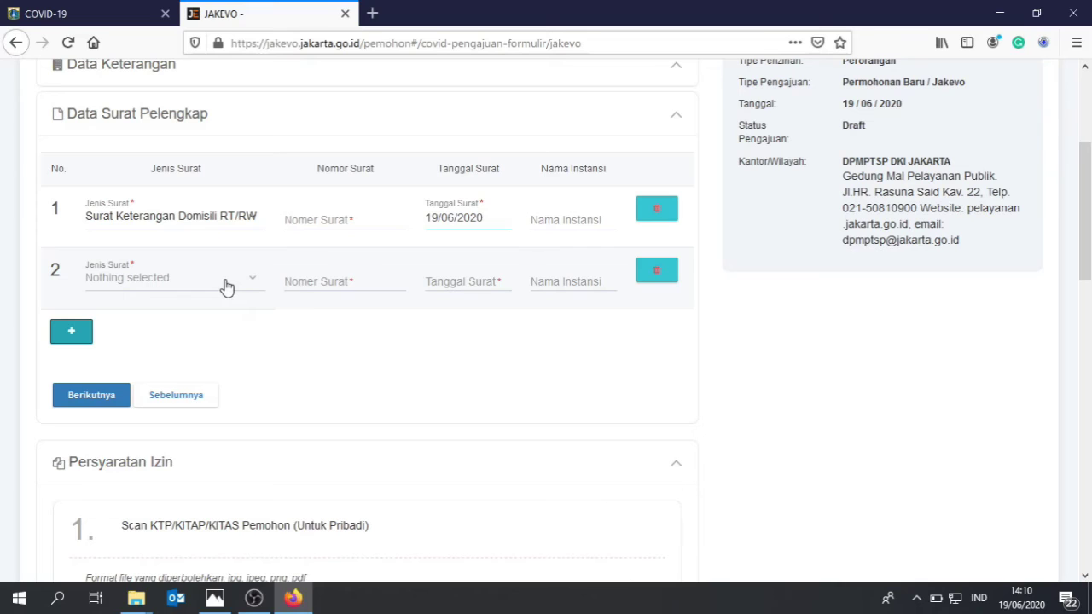
click(226, 287)
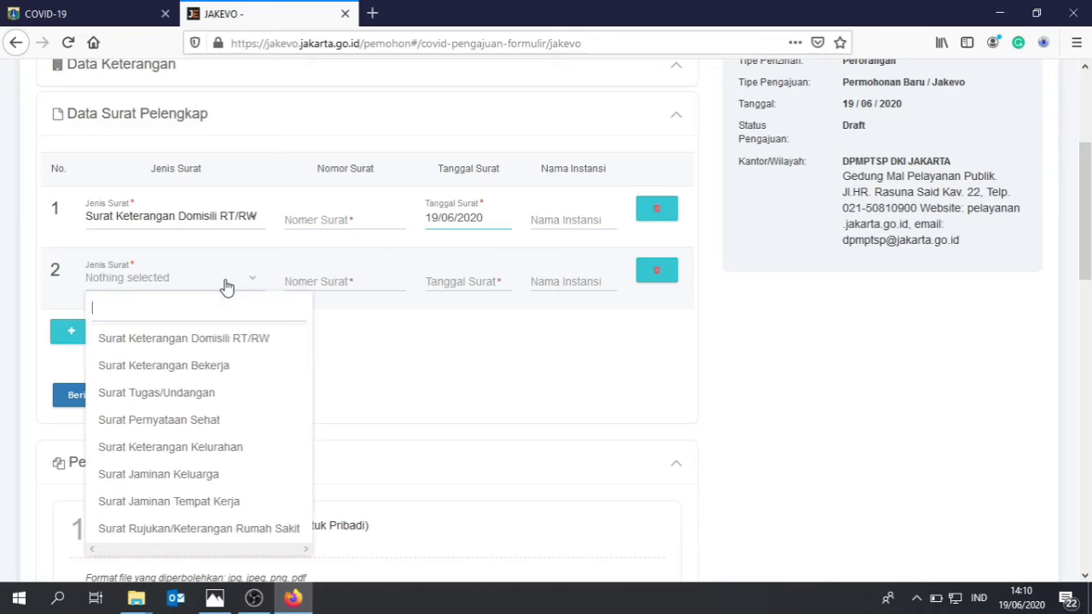
click(224, 366)
click(338, 274)
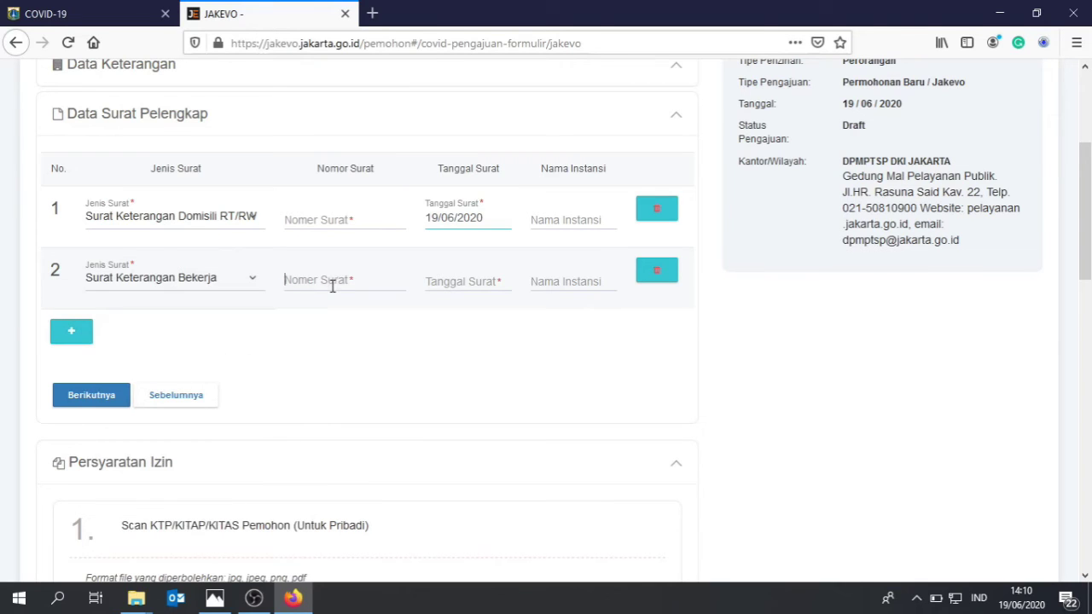
click(500, 284)
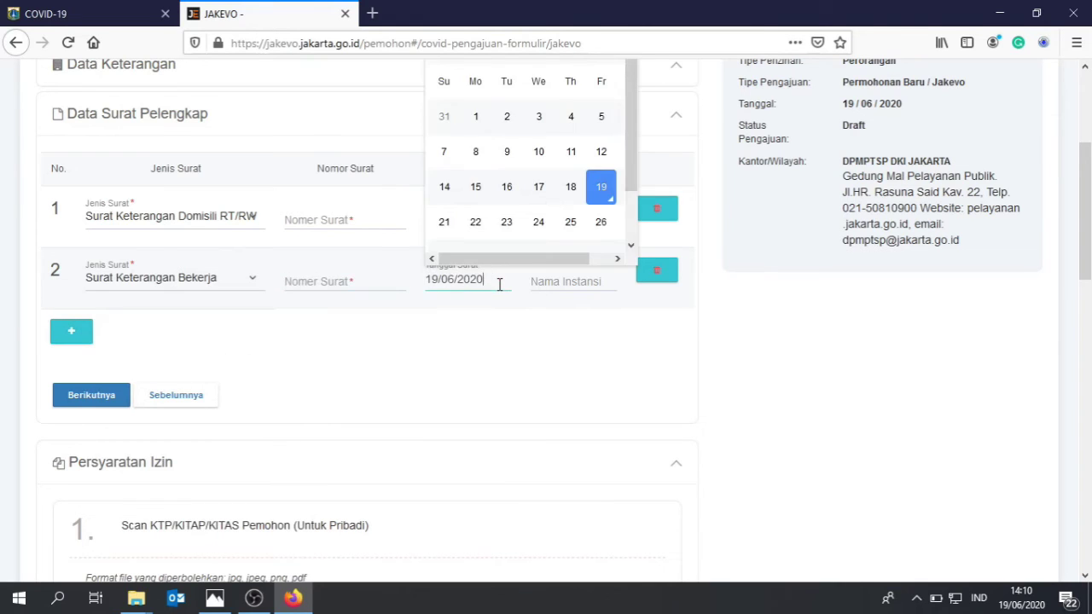
click(565, 282)
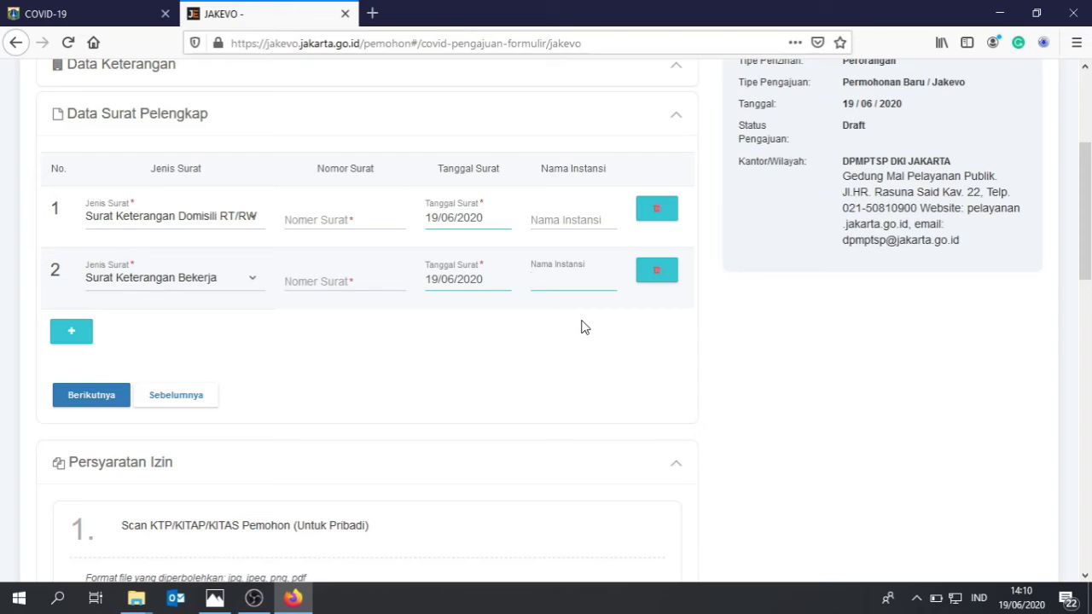
click(344, 219)
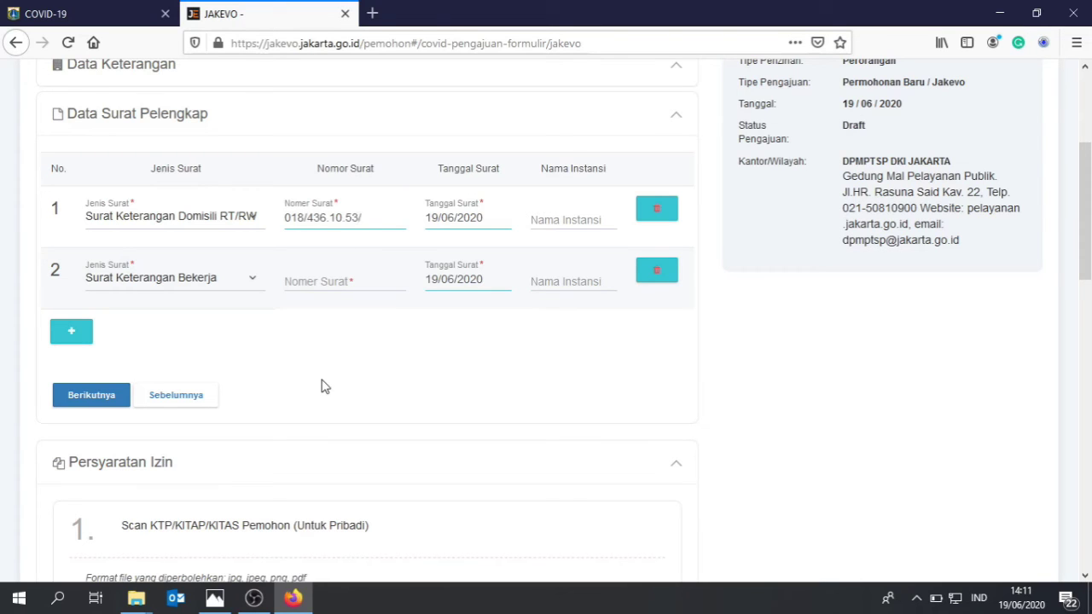
key(Tab)
key(Tab)
text(RT/RW)
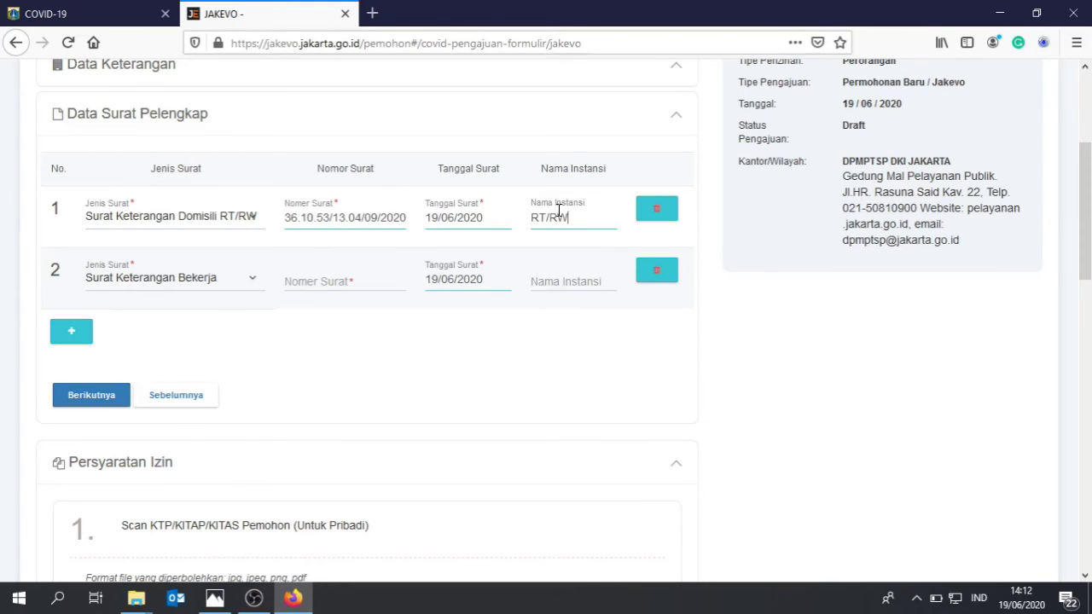
key(Tab)
key(Tab)
key(Down)
key(Tab)
click(453, 282)
click(475, 186)
key(Tab)
text(Kelurahan)
Add row 3 as a Surat Pernyataan Sehat with issuer '-pribadi'.
click(70, 331)
click(170, 339)
click(196, 190)
text(-pribadi)
click(71, 393)
click(171, 401)
click(162, 196)
click(337, 403)
click(453, 405)
click(471, 290)
click(555, 404)
text(PT Golfin Internasional)
Add row 5 as a Surat Jaminan Tempat Kerja letter.
click(71, 454)
click(170, 462)
click(226, 396)
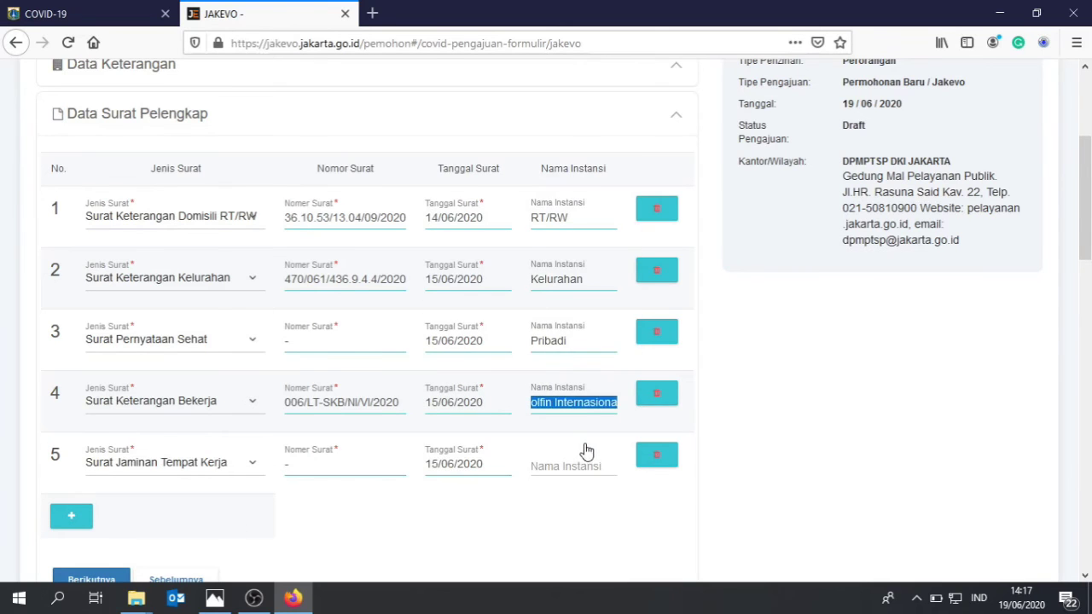
click(71, 516)
scroll(210, 358, down, 2)
click(210, 356)
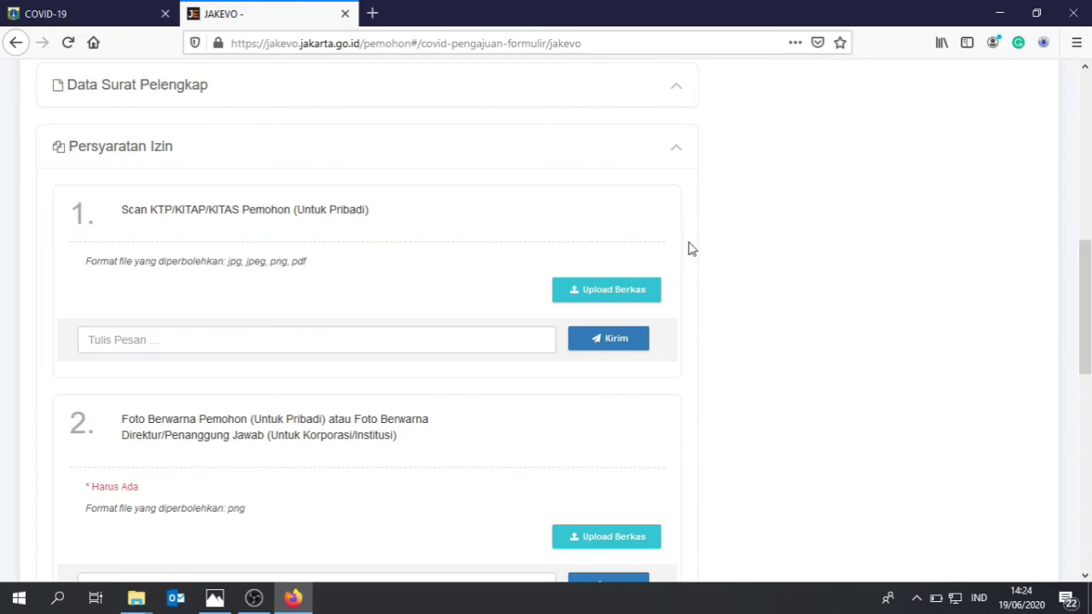
Upload ktp.jpg as the KTP scan and poto.png as the applicant photo.
scroll(590, 222, down, 2)
click(590, 222)
click(543, 156)
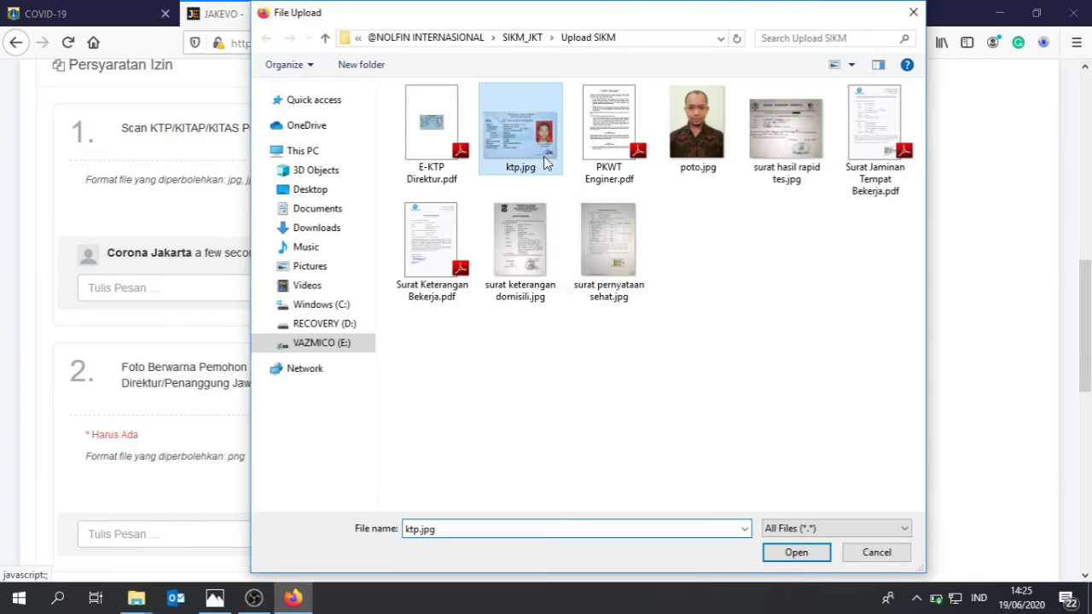
click(789, 553)
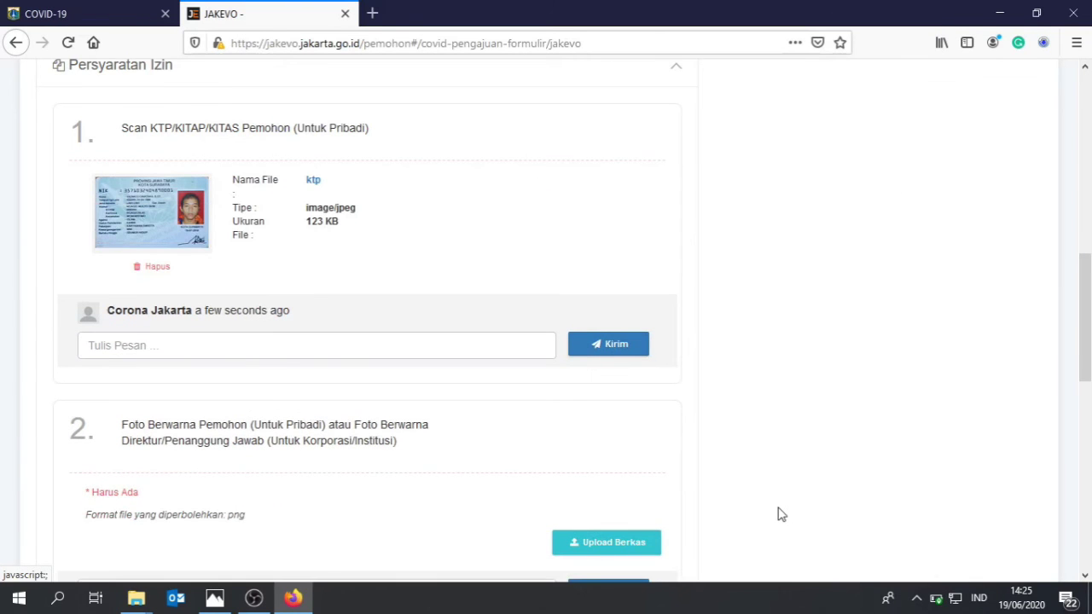
scroll(629, 444, down, 4)
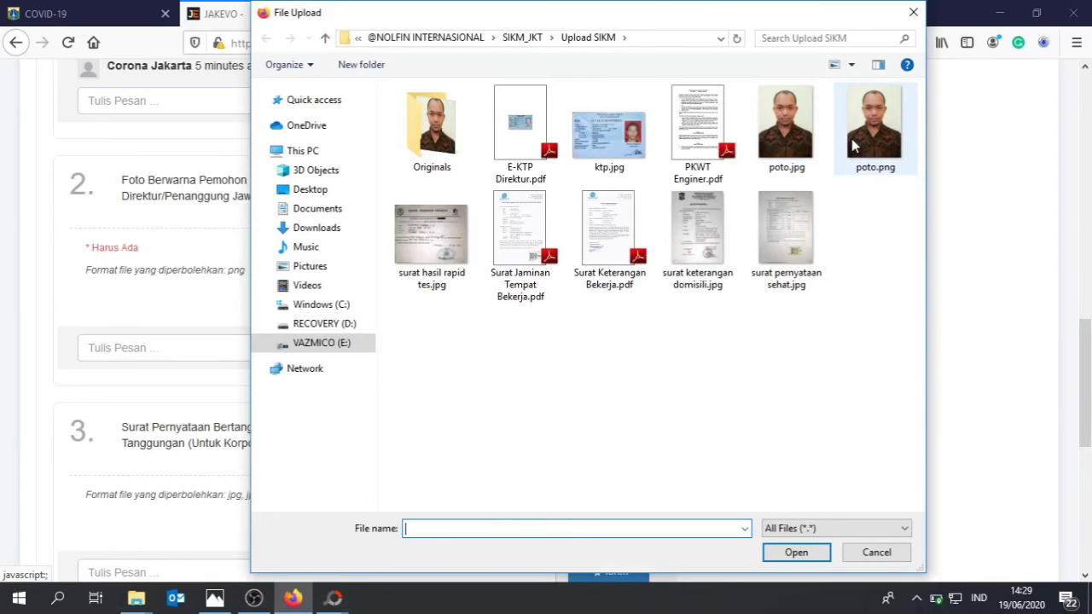
double_click(853, 147)
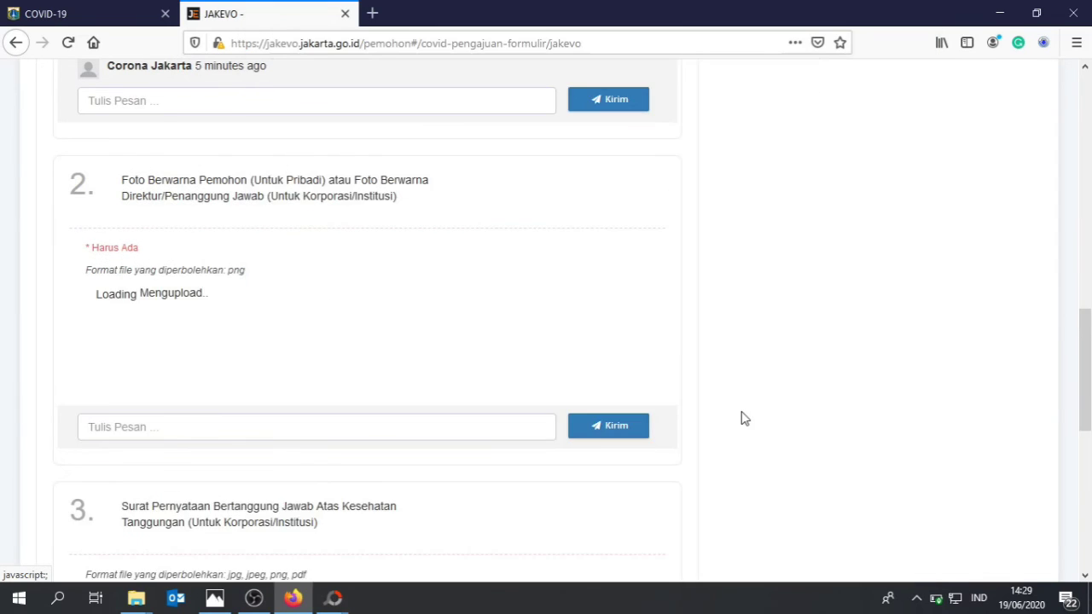
Upload Surat Jaminan Tempat Bekerja.pdf for item 3 and review the requirement list.
scroll(744, 418, down, 2)
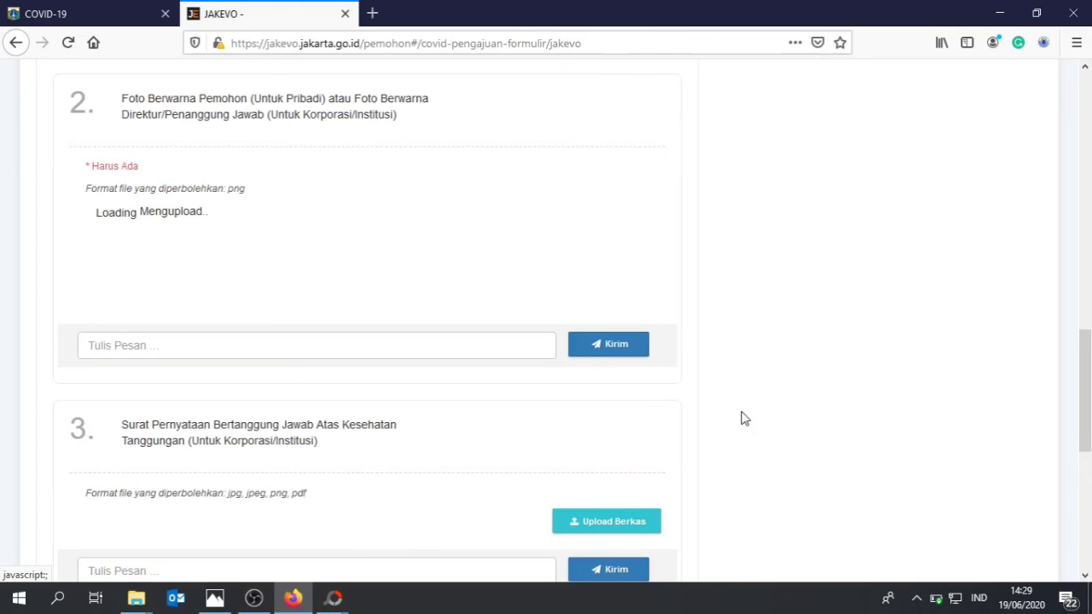
scroll(744, 418, down, 4)
click(630, 371)
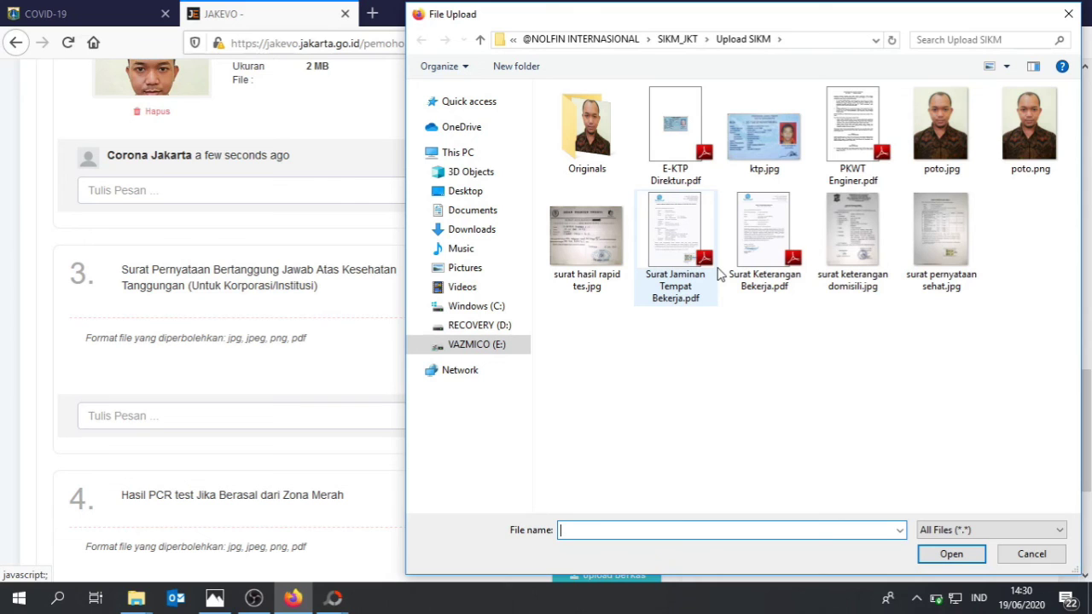
double_click(682, 247)
scroll(804, 283, down, 2)
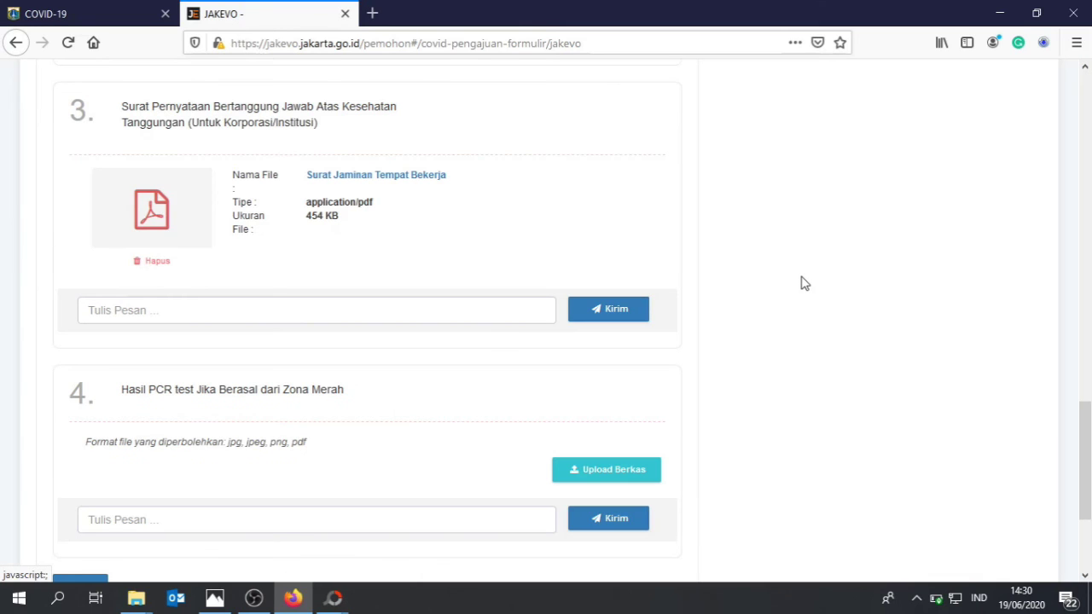
scroll(742, 299, down, 2)
scroll(721, 297, up, 5)
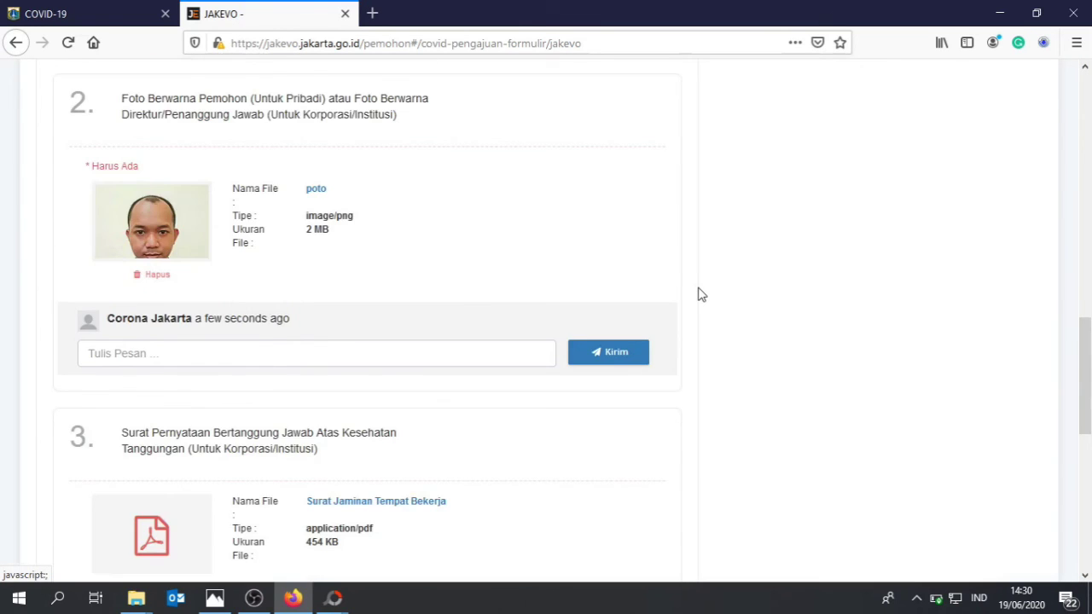
scroll(699, 294, up, 3)
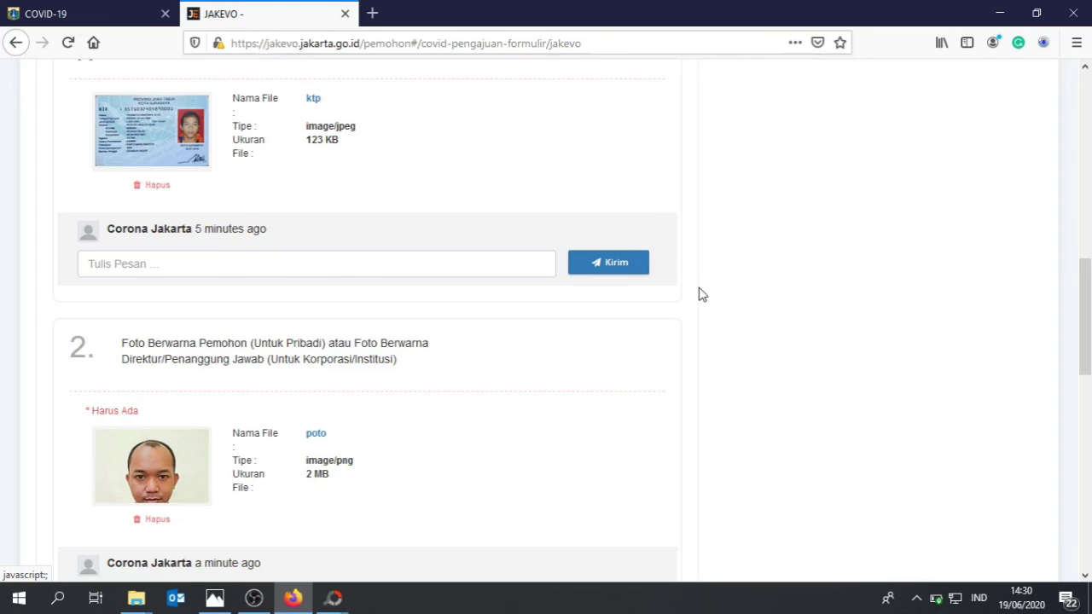